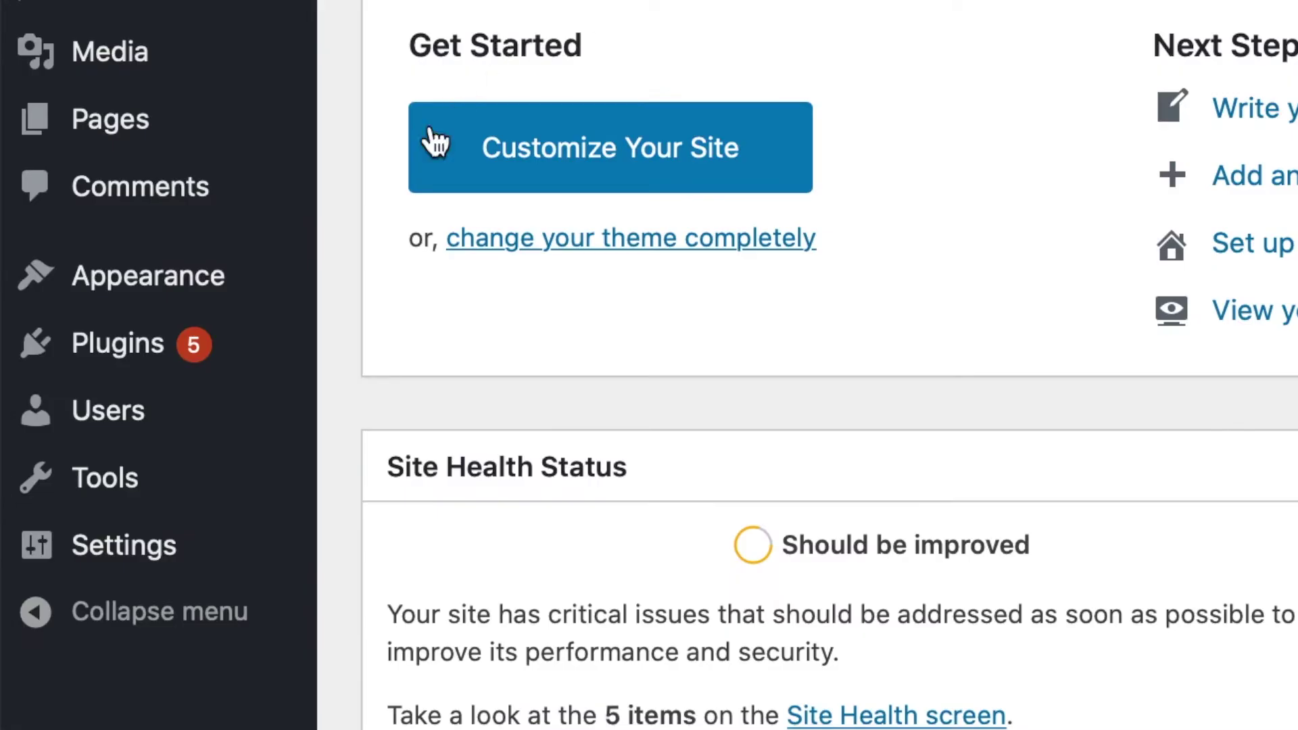
Search the plugin directory for 'updraft' from the Add New plugins page.
{"action": "mouse_move", "coordinate": [84, 425]}
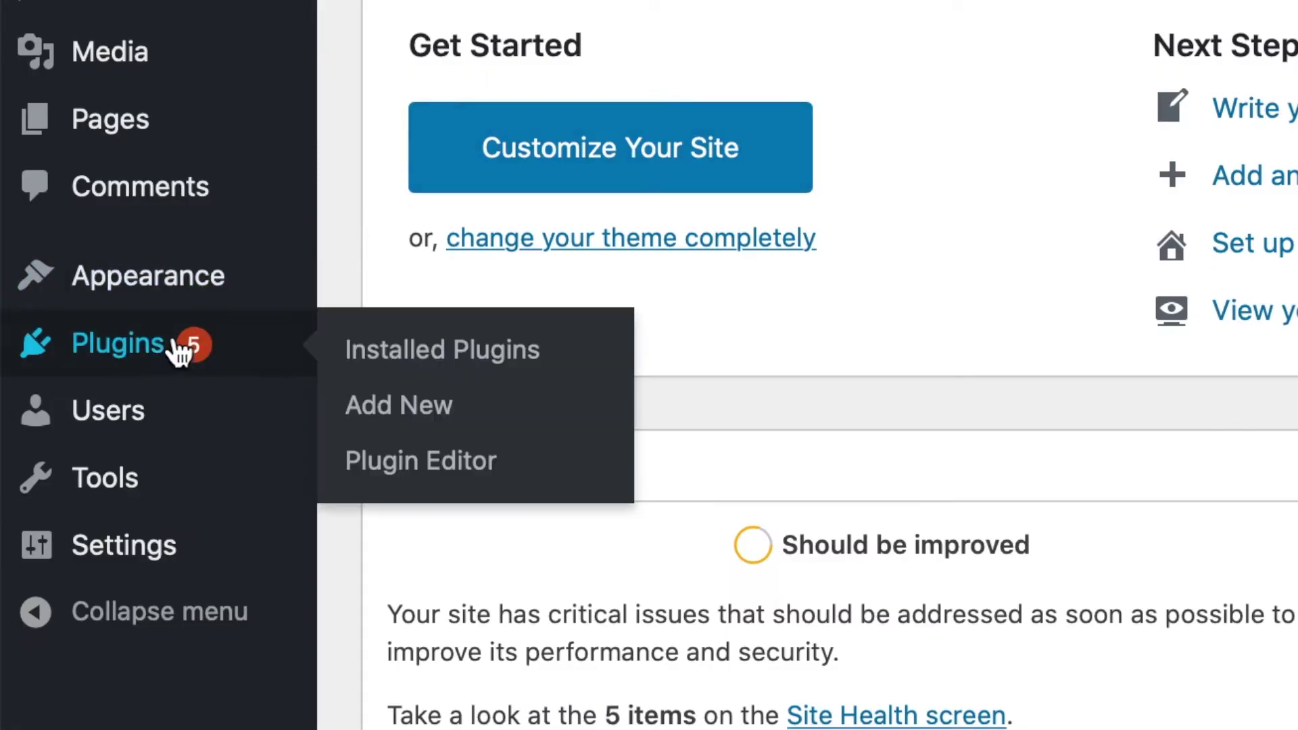
{"action": "left_click", "coordinate": [437, 414]}
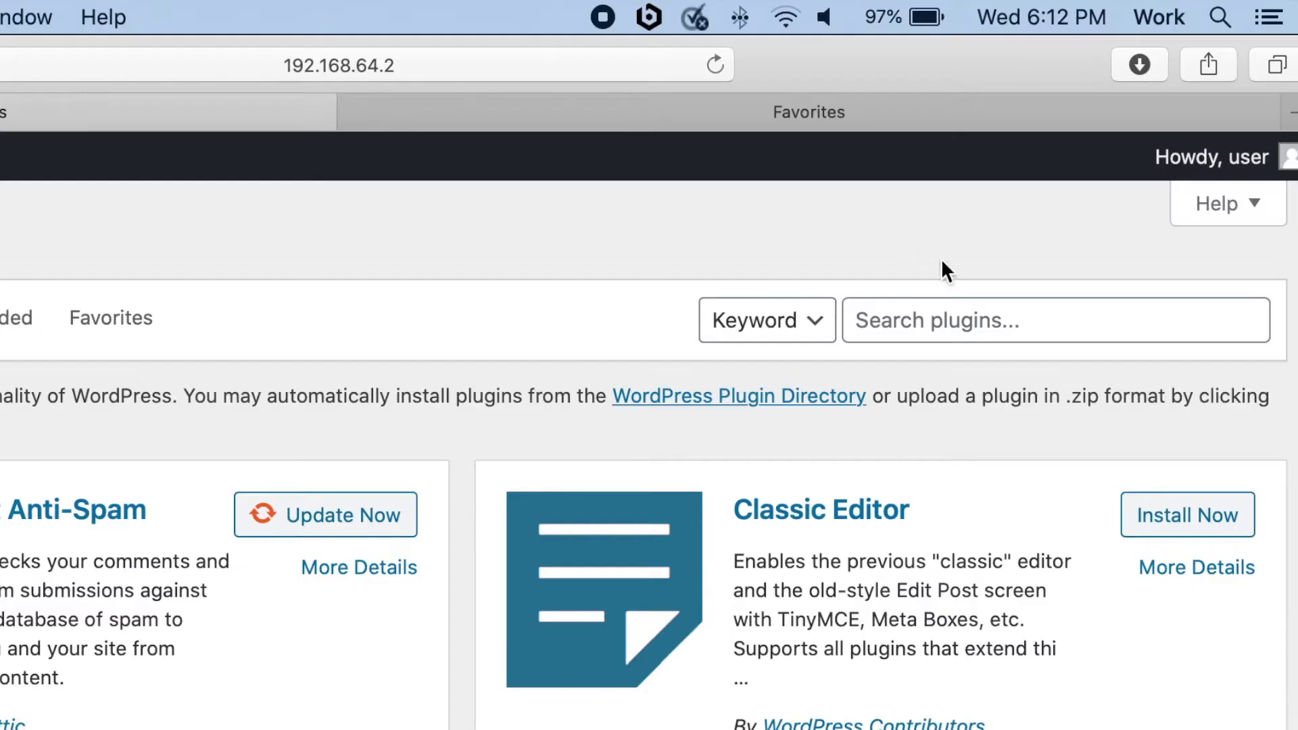
{"action": "left_click", "coordinate": [909, 313]}
{"action": "type", "text": "updraft"}
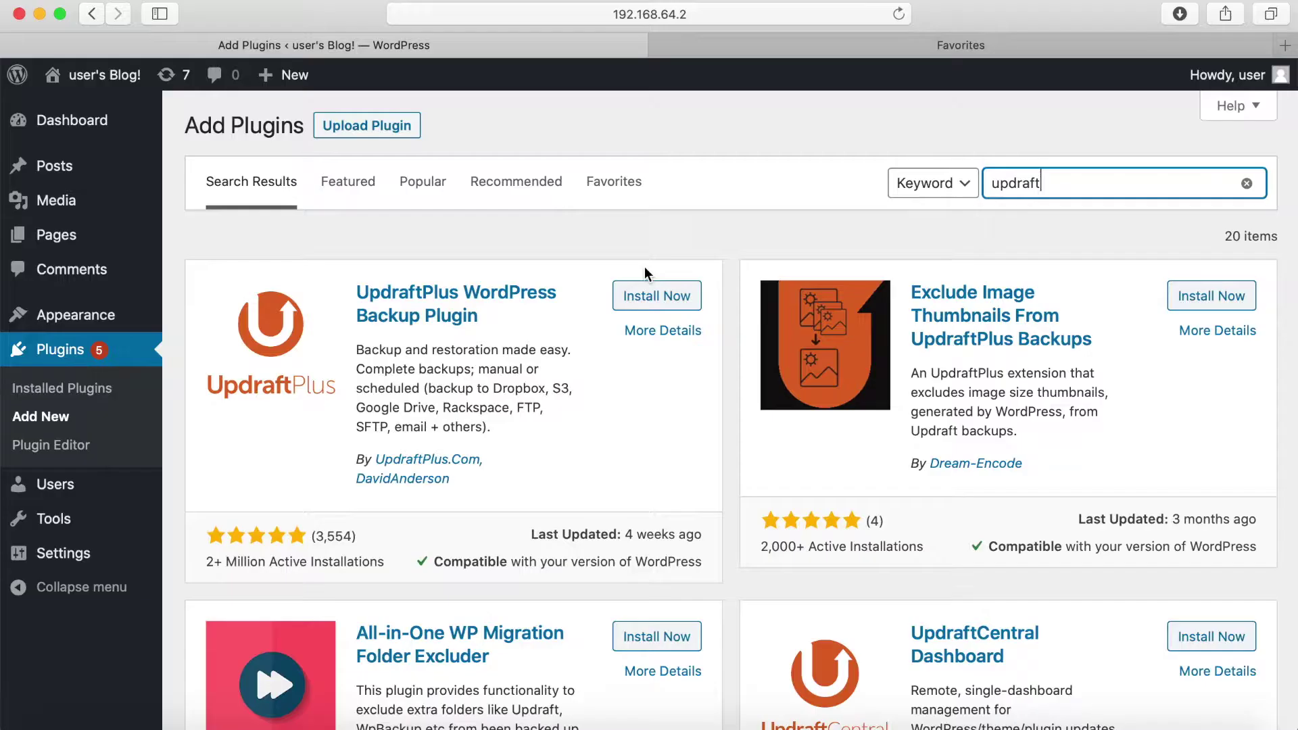
Install and activate UpdraftPlus, then go to its Backup/Restore page.
{"action": "left_click", "coordinate": [646, 302]}
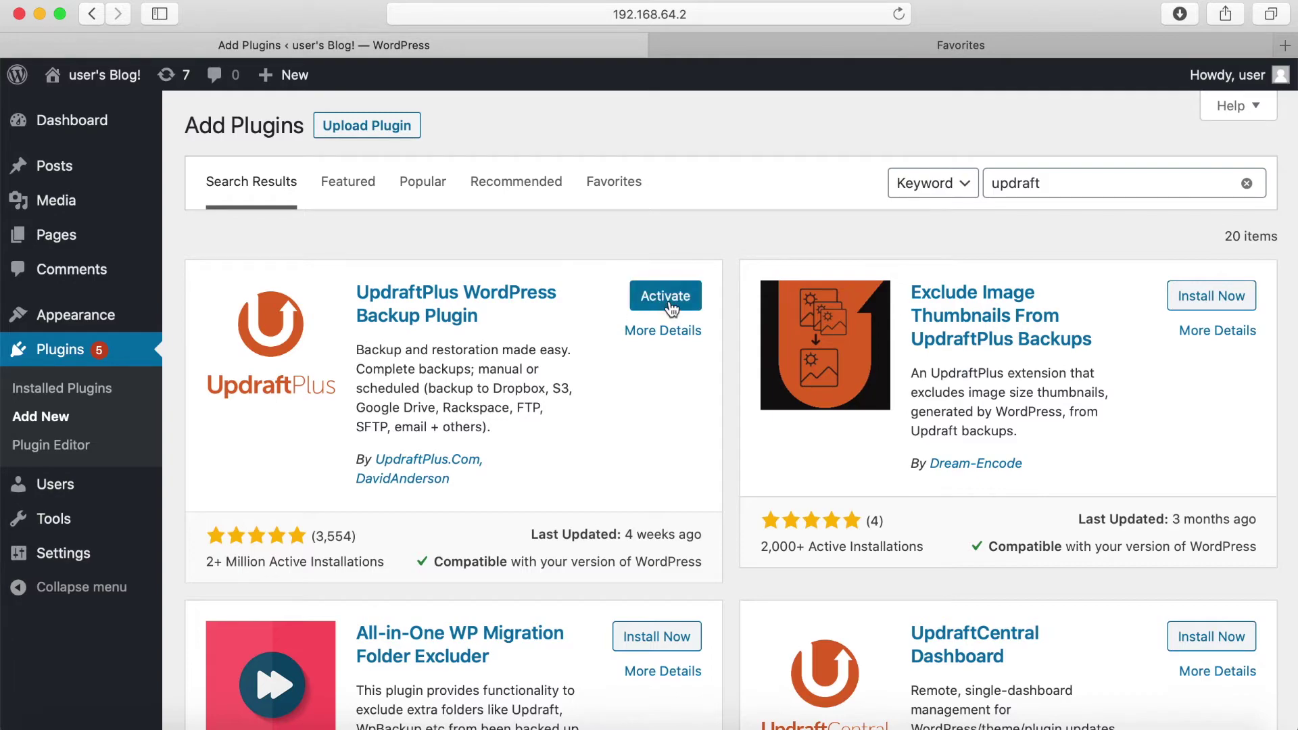
{"action": "left_click", "coordinate": [670, 303]}
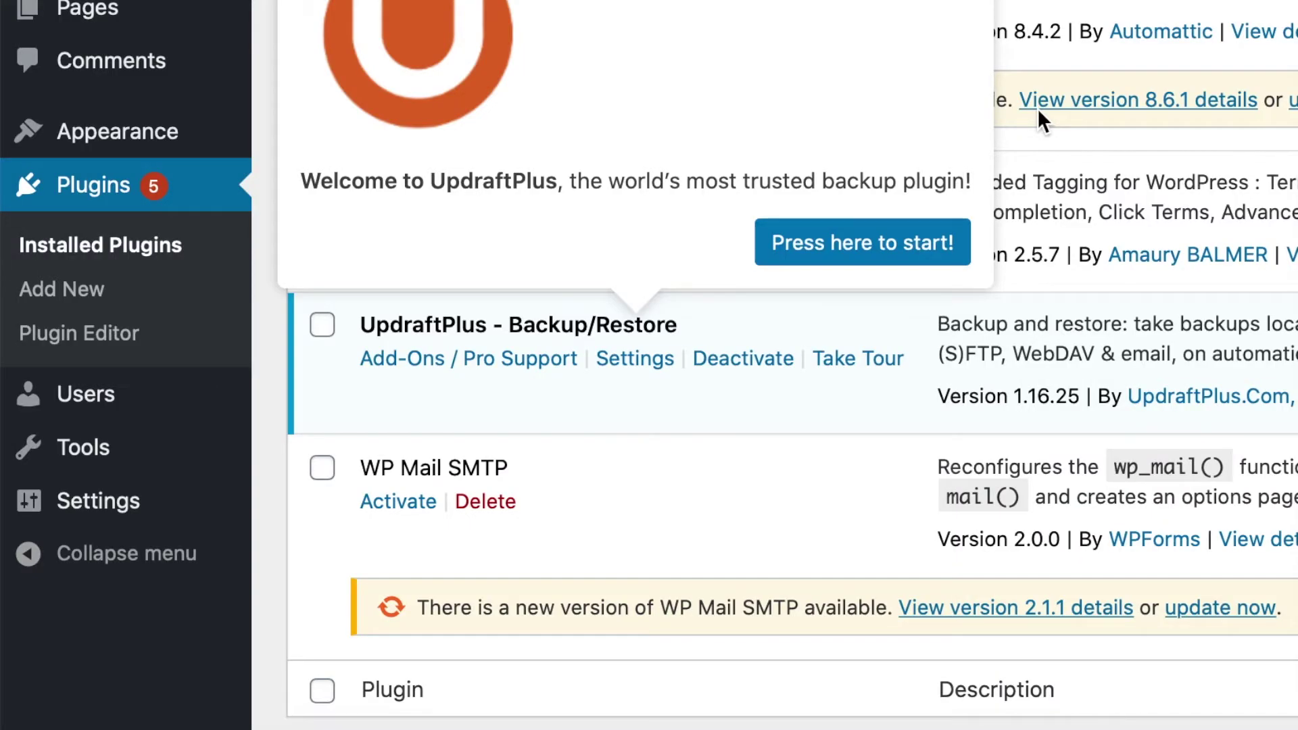
{"action": "left_click", "coordinate": [638, 362]}
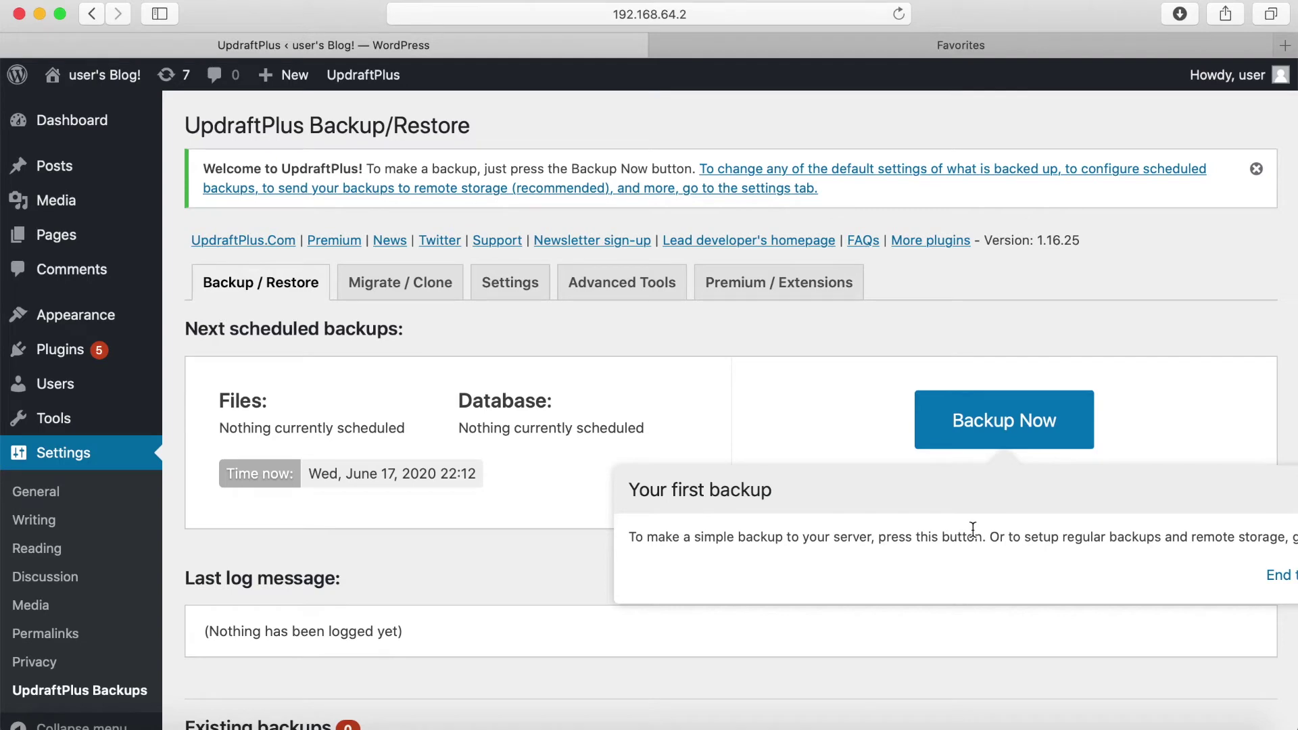
Run a manual UpdraftPlus backup of the database and files and close the finished message.
{"action": "scroll", "coordinate": [973, 530], "scroll_direction": "down", "scroll_amount": 2}
{"action": "left_click", "coordinate": [1024, 351]}
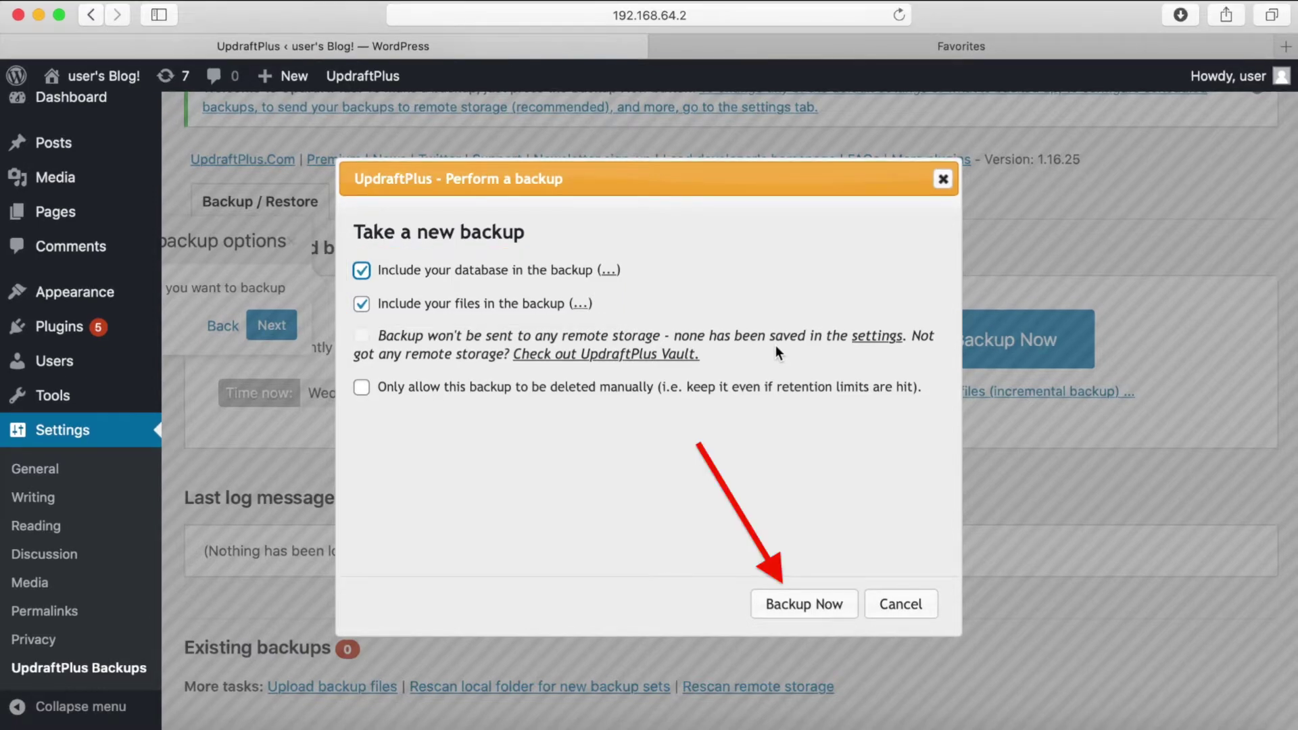
{"action": "left_click", "coordinate": [803, 604]}
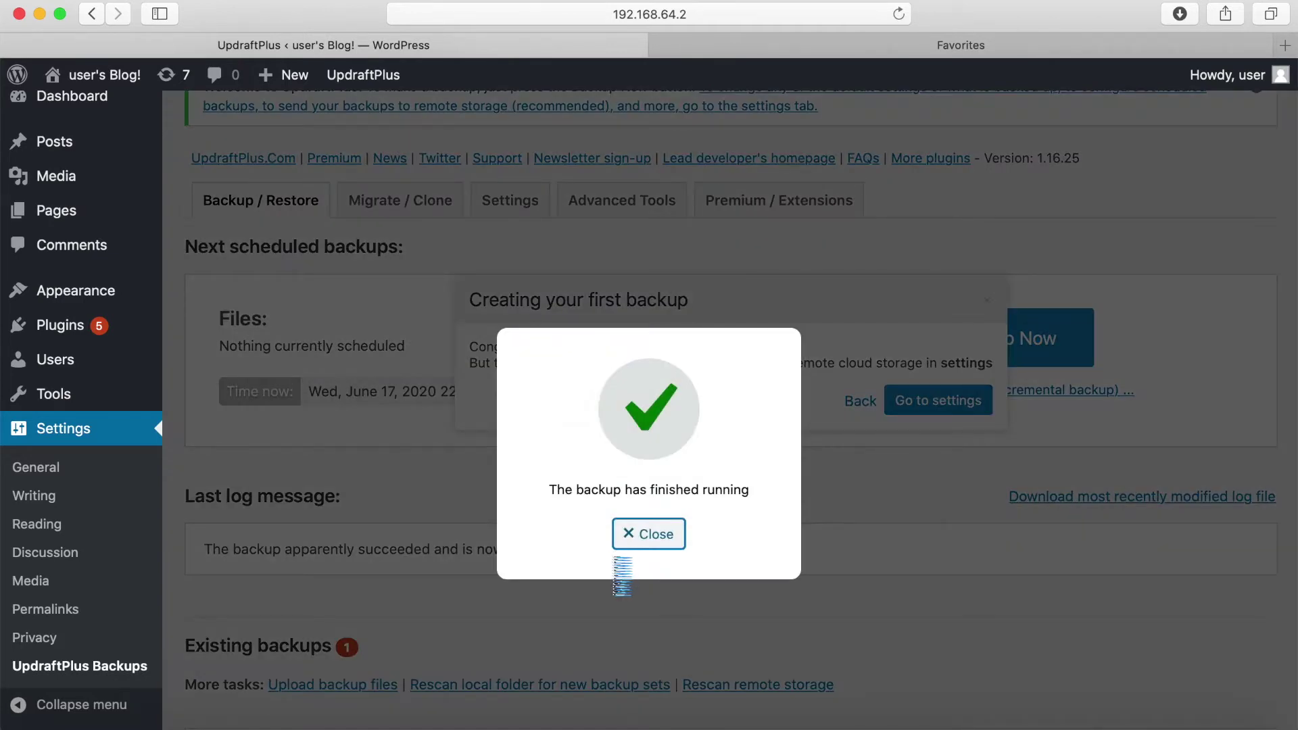
{"action": "left_click", "coordinate": [624, 541]}
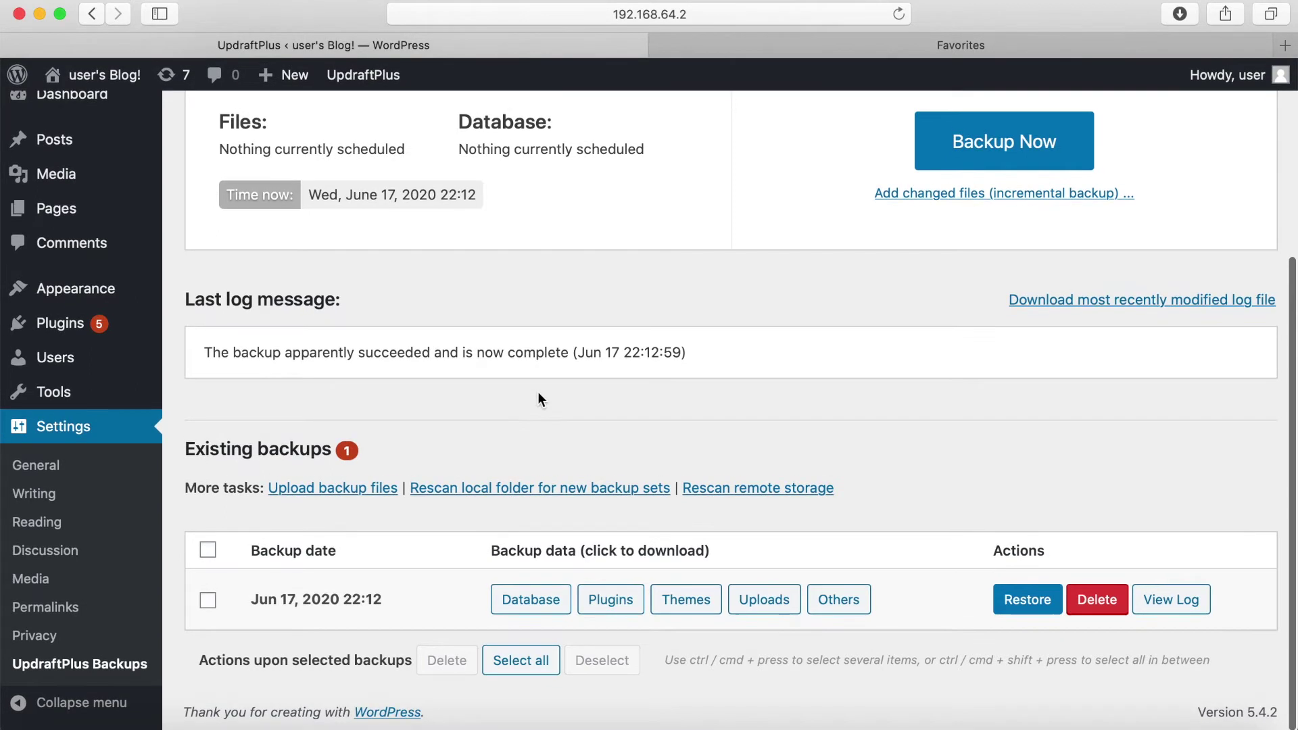
{"action": "scroll", "coordinate": [436, 566], "scroll_direction": "up", "scroll_amount": 5}
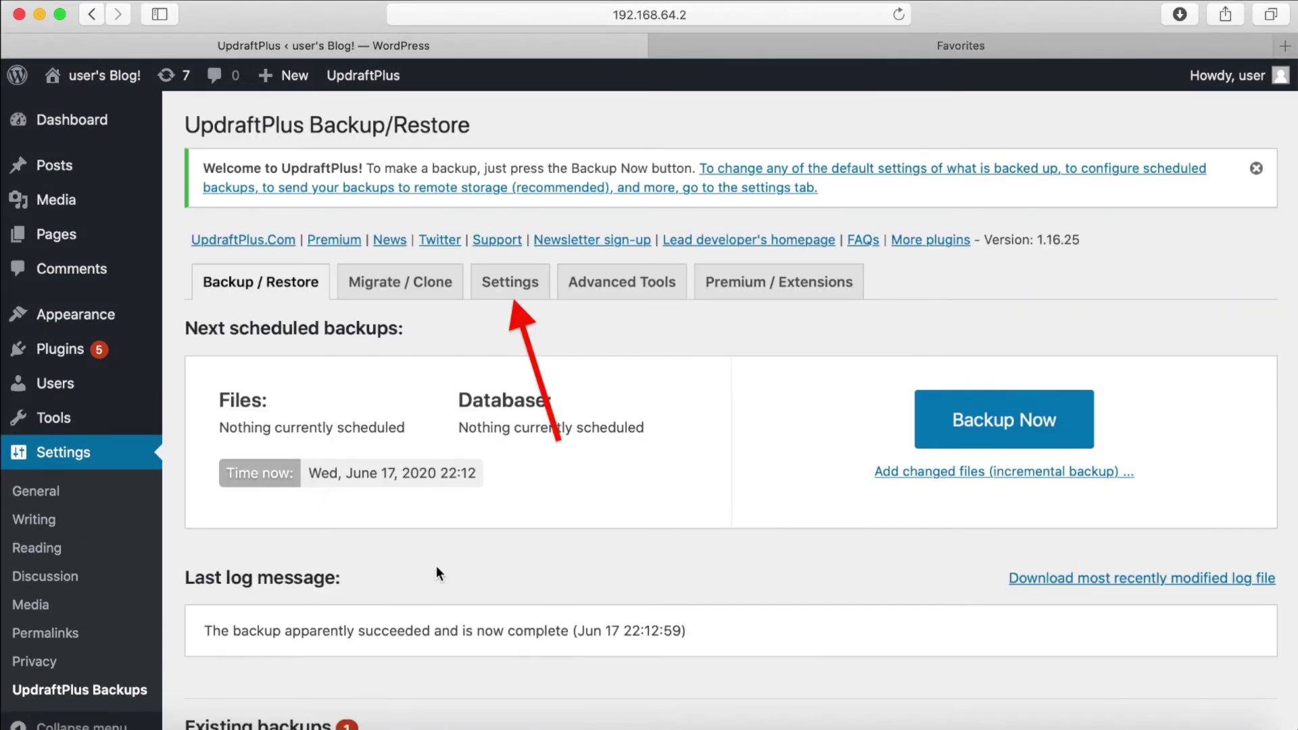
In UpdraftPlus settings, set both files and database backup schedules to Weekly.
{"action": "left_click", "coordinate": [496, 282]}
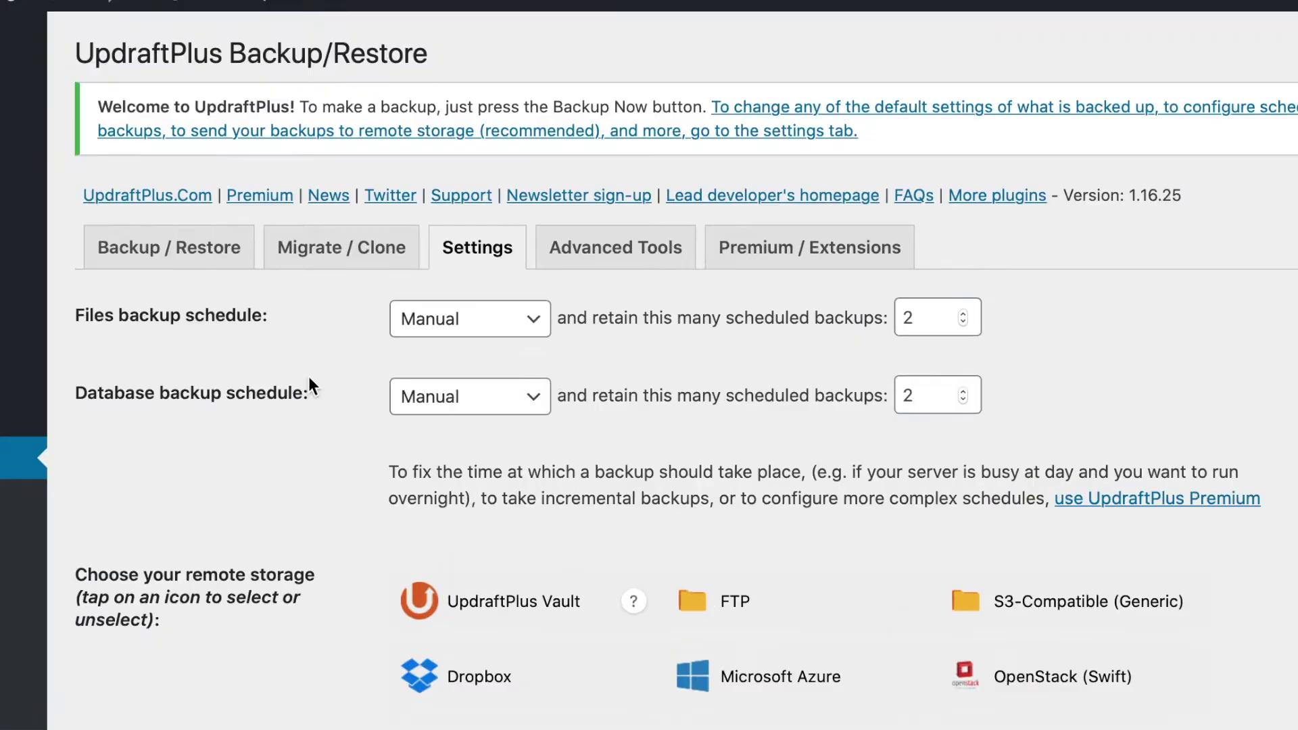
{"action": "left_click", "coordinate": [499, 335]}
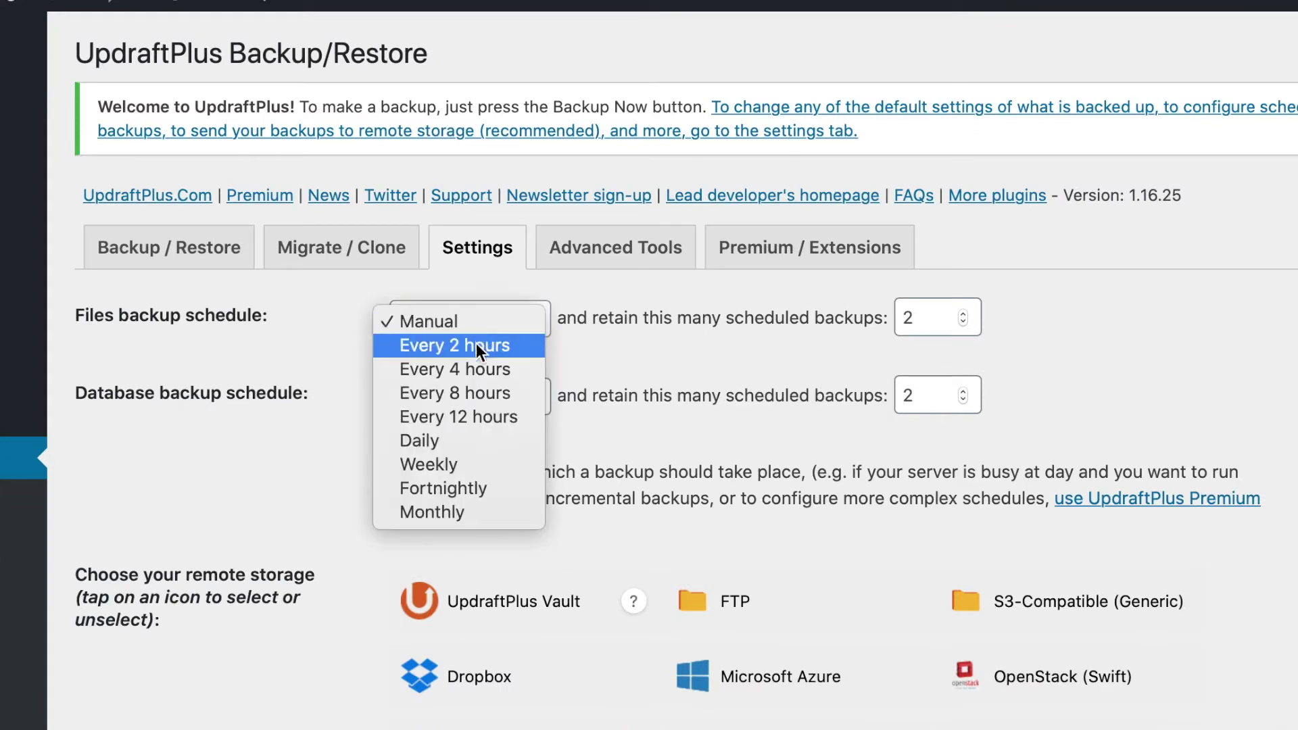
{"action": "left_click", "coordinate": [468, 465]}
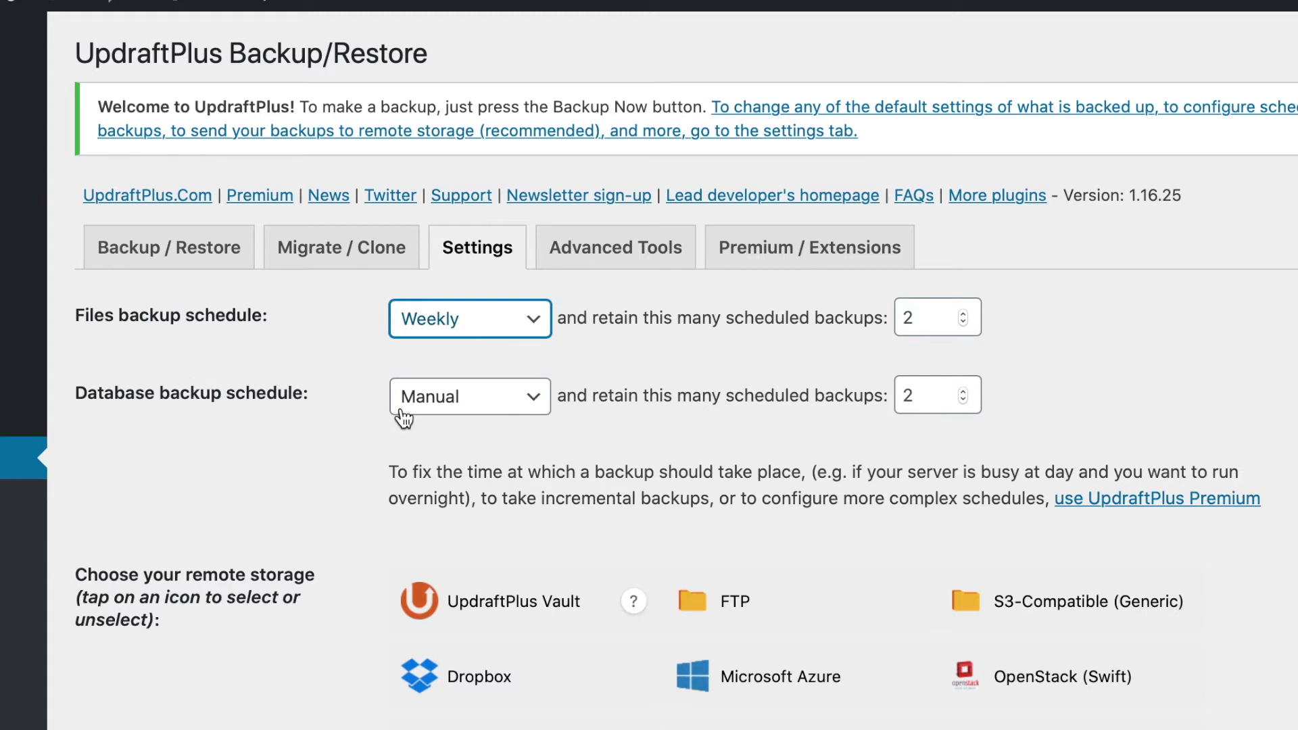
{"action": "left_click", "coordinate": [480, 405]}
{"action": "left_click", "coordinate": [447, 566]}
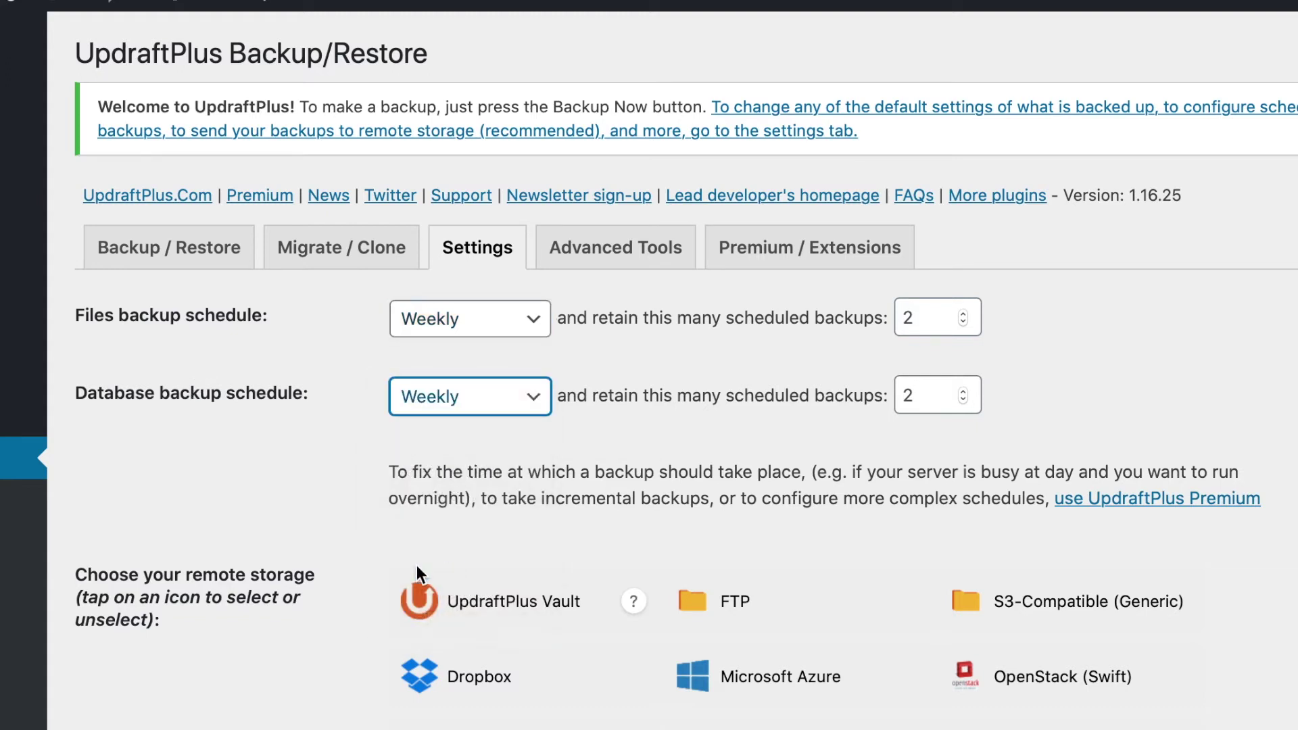
Change the files and database retention counts to 4 scheduled backups each.
{"action": "left_click", "coordinate": [921, 325]}
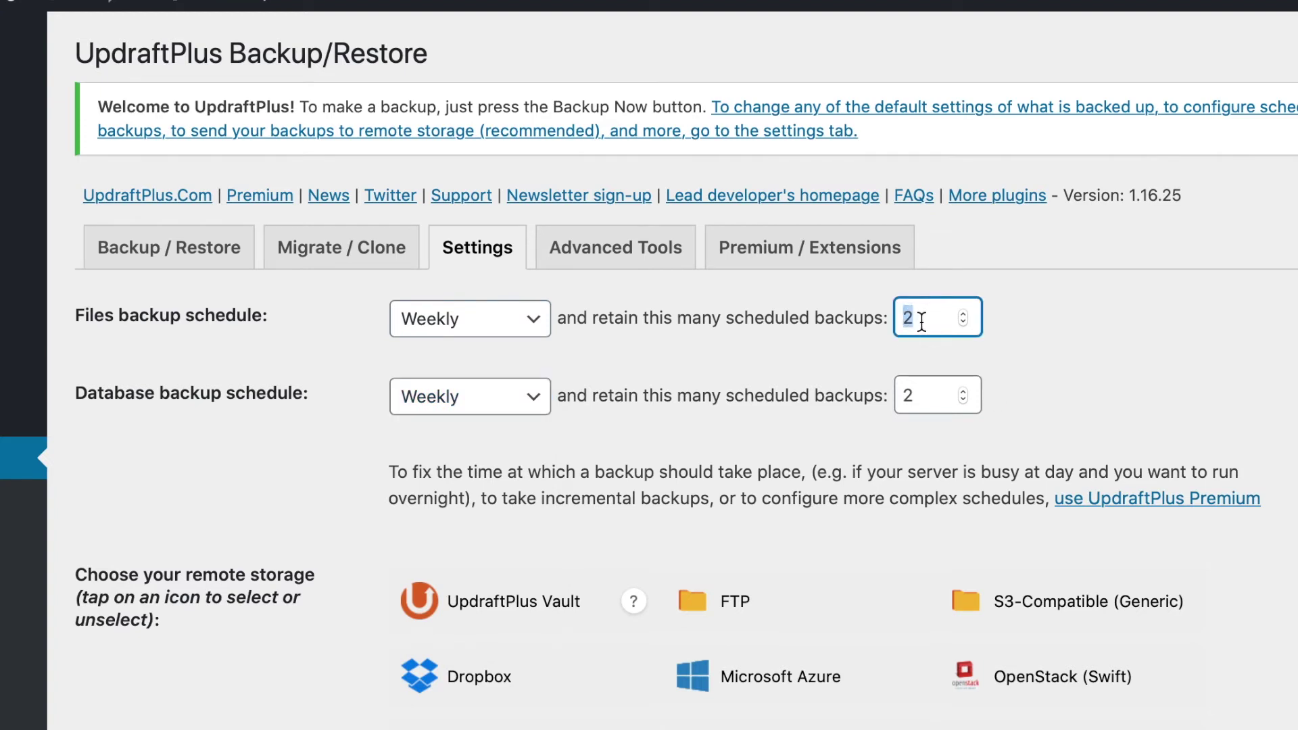
{"action": "key", "text": "BackSpace"}
{"action": "type", "text": "4"}
{"action": "left_click", "coordinate": [922, 397]}
{"action": "double_click", "coordinate": [922, 398]}
{"action": "type", "text": "4"}
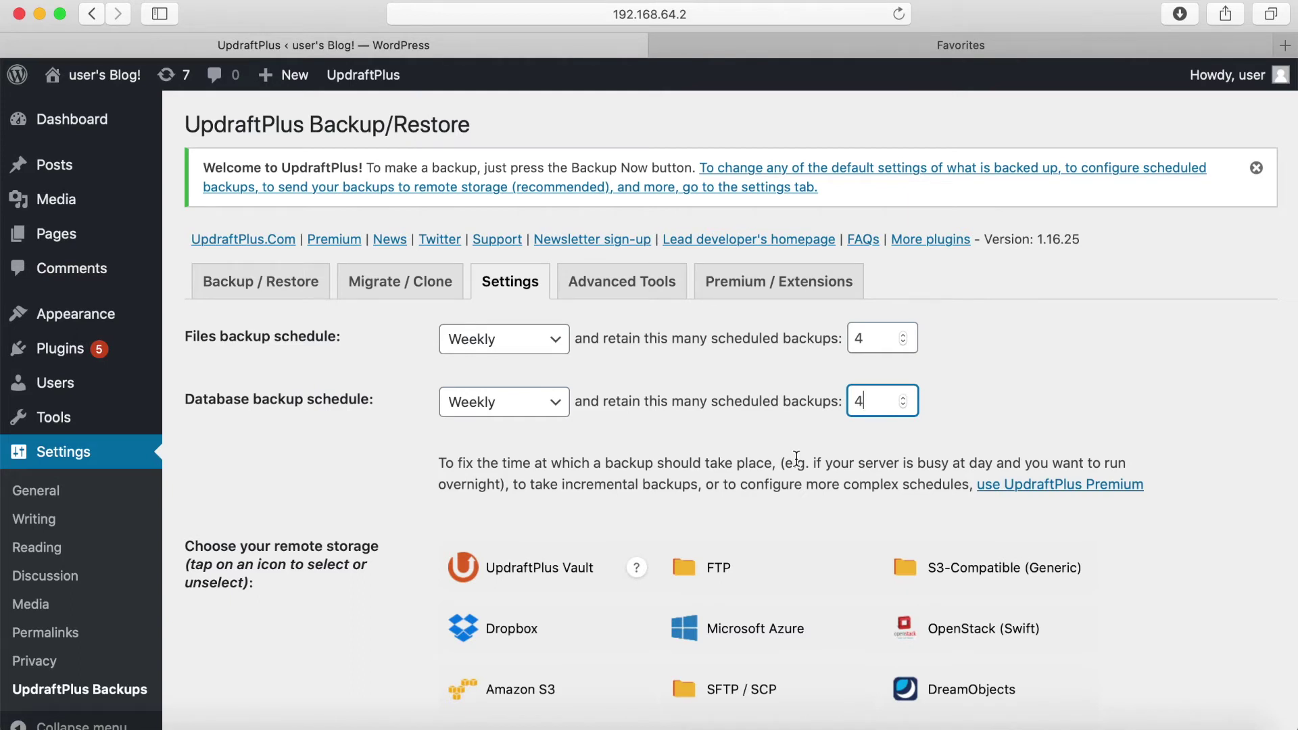
Choose Google Drive as the UpdraftPlus remote storage.
{"action": "scroll", "coordinate": [667, 501], "scroll_direction": "down", "scroll_amount": 5}
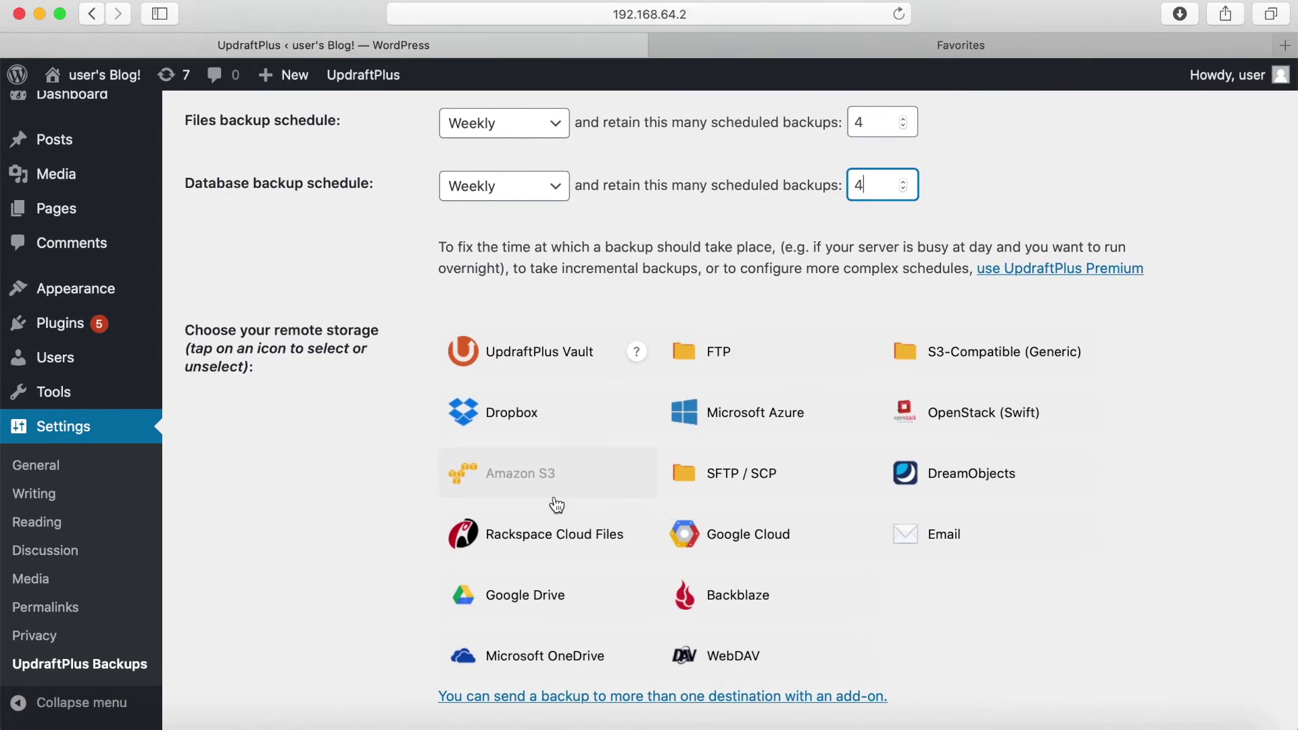
{"action": "scroll", "coordinate": [362, 477], "scroll_direction": "down", "scroll_amount": 1}
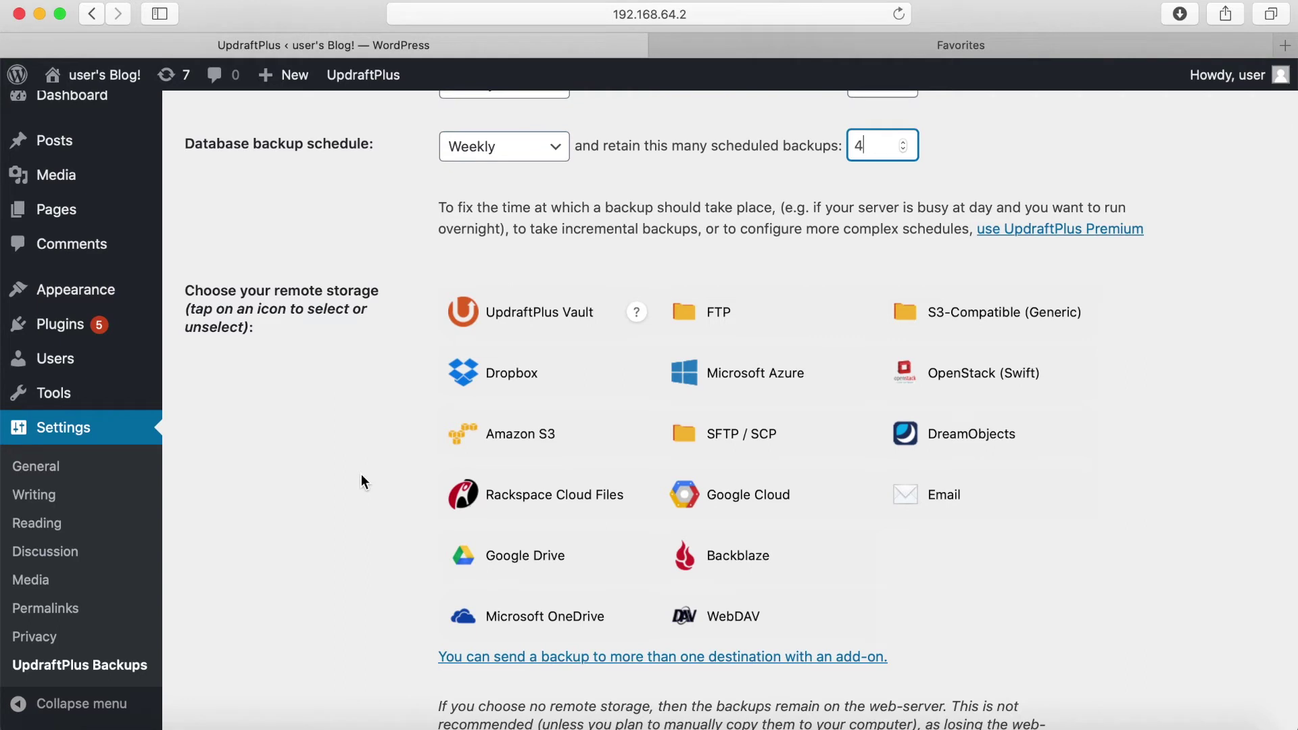
{"action": "left_click", "coordinate": [559, 546]}
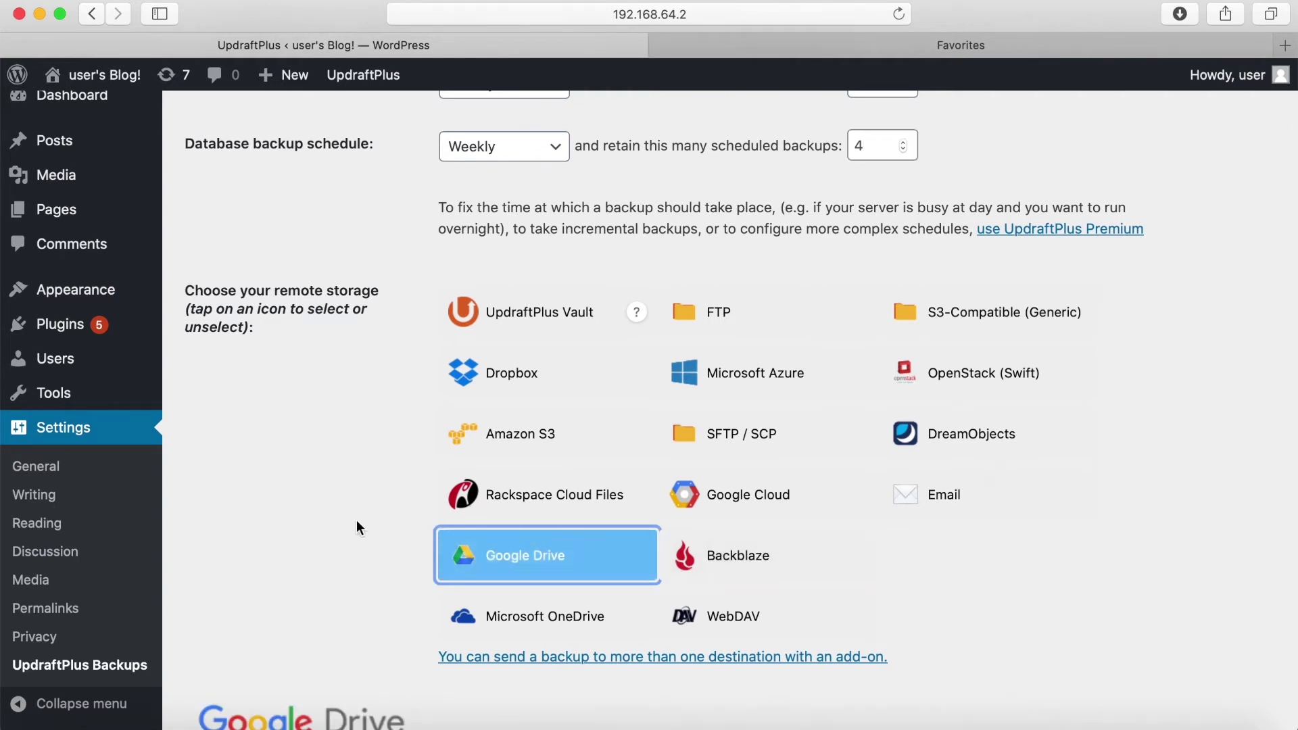
Save the schedule and storage settings and begin authorizing the Google Drive account.
{"action": "scroll", "coordinate": [356, 522], "scroll_direction": "down", "scroll_amount": 1}
{"action": "scroll", "coordinate": [355, 521], "scroll_direction": "down", "scroll_amount": 5}
{"action": "scroll", "coordinate": [355, 520], "scroll_direction": "down", "scroll_amount": 1}
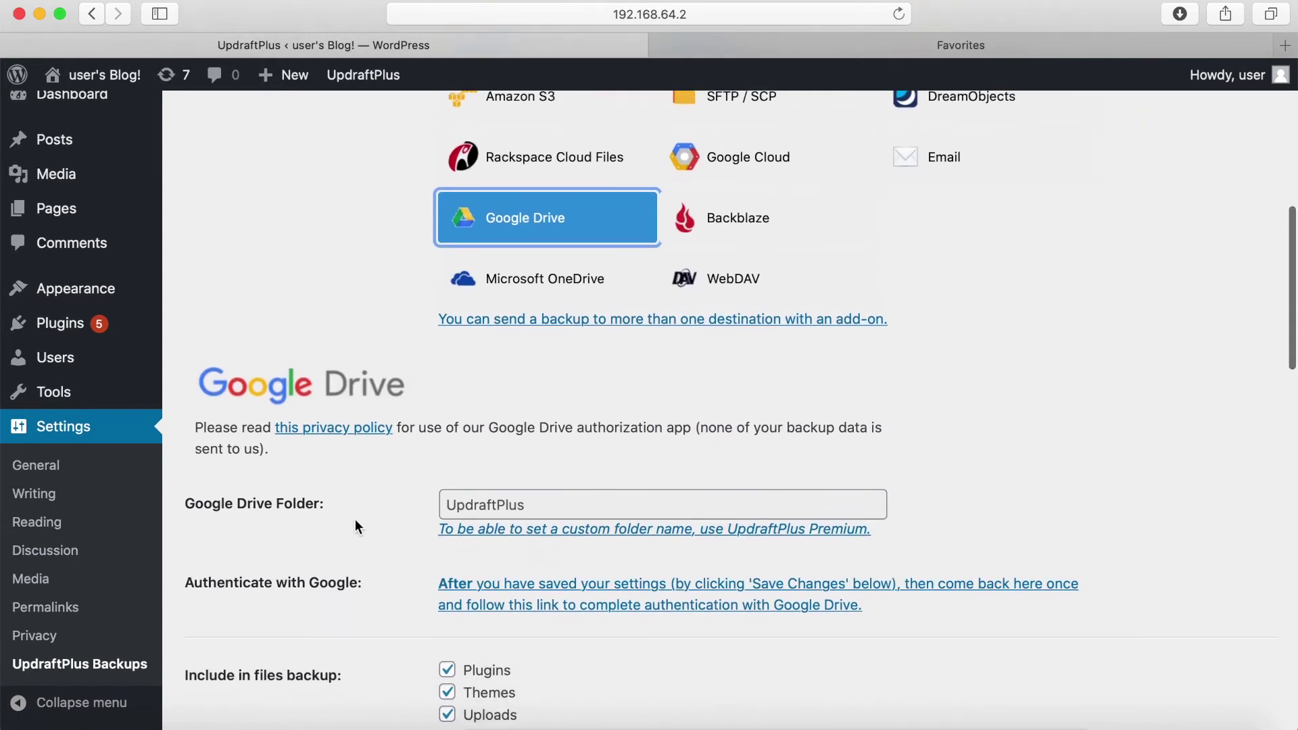
{"action": "scroll", "coordinate": [355, 521], "scroll_direction": "down", "scroll_amount": 10}
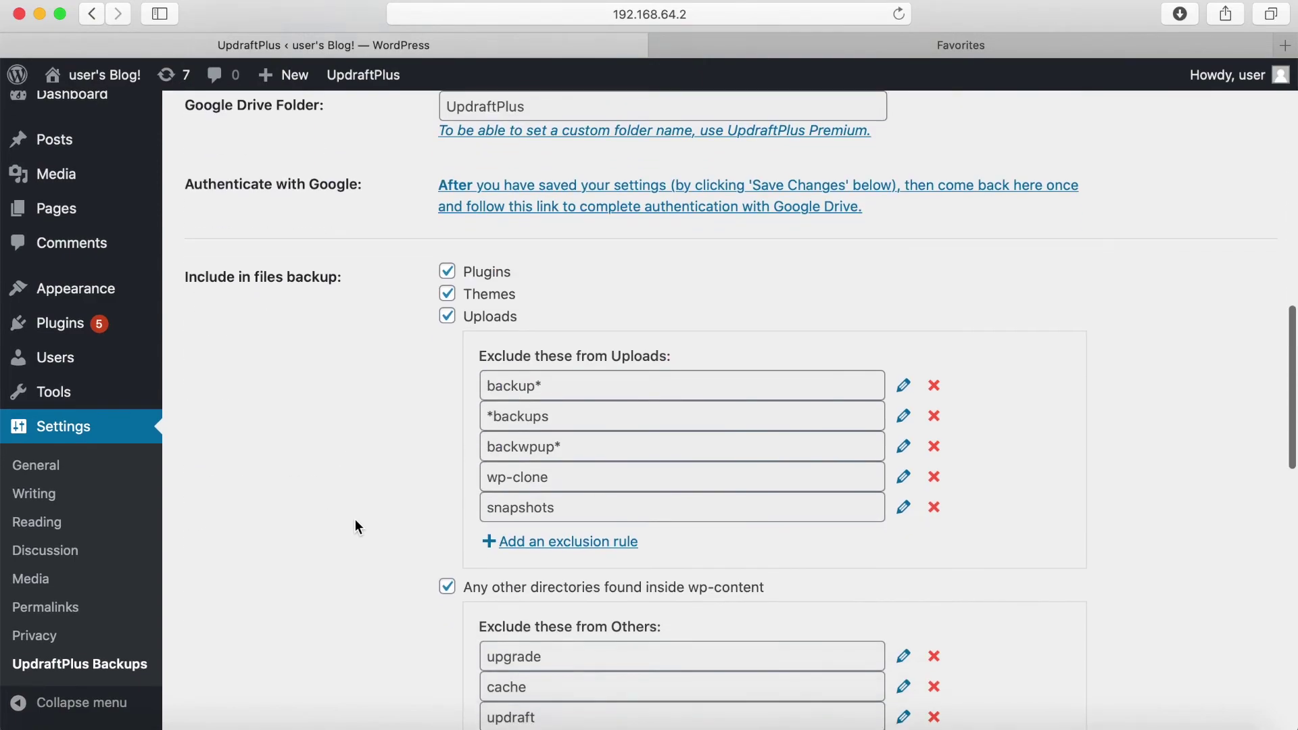
{"action": "scroll", "coordinate": [354, 524], "scroll_direction": "down", "scroll_amount": 10}
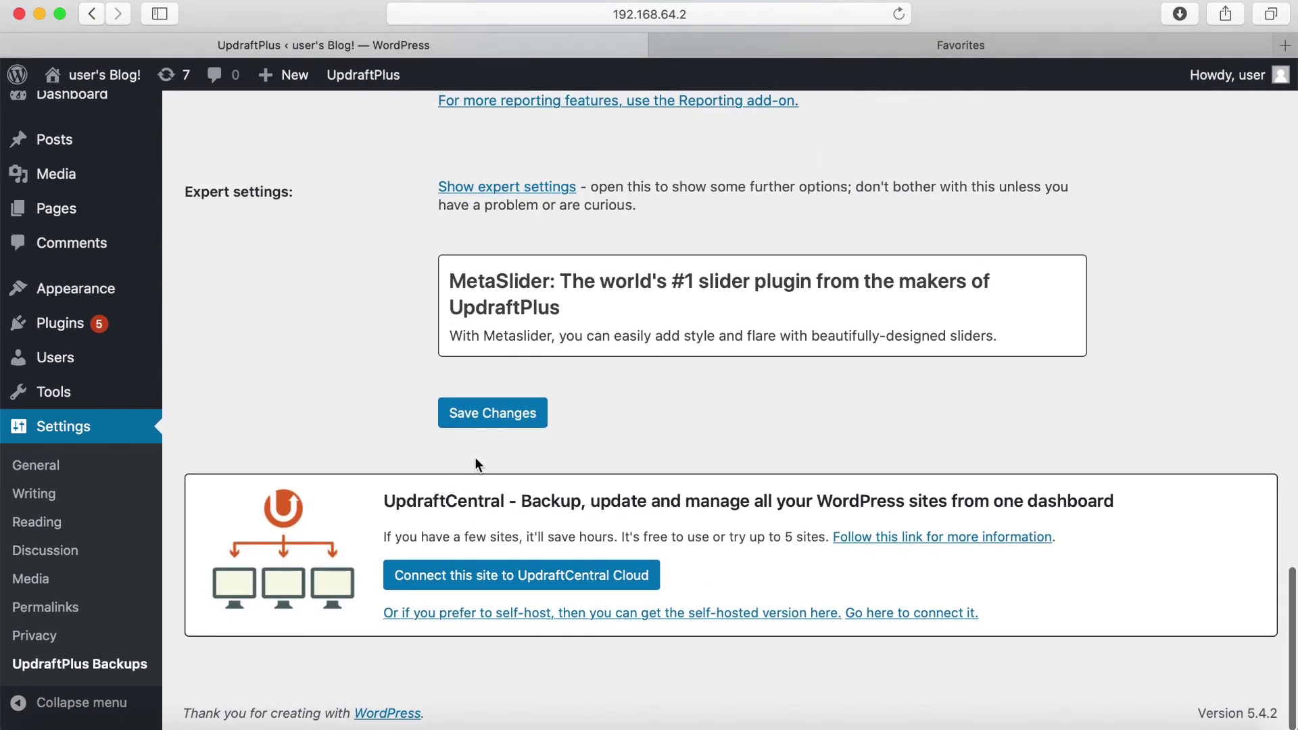
{"action": "left_click", "coordinate": [495, 413]}
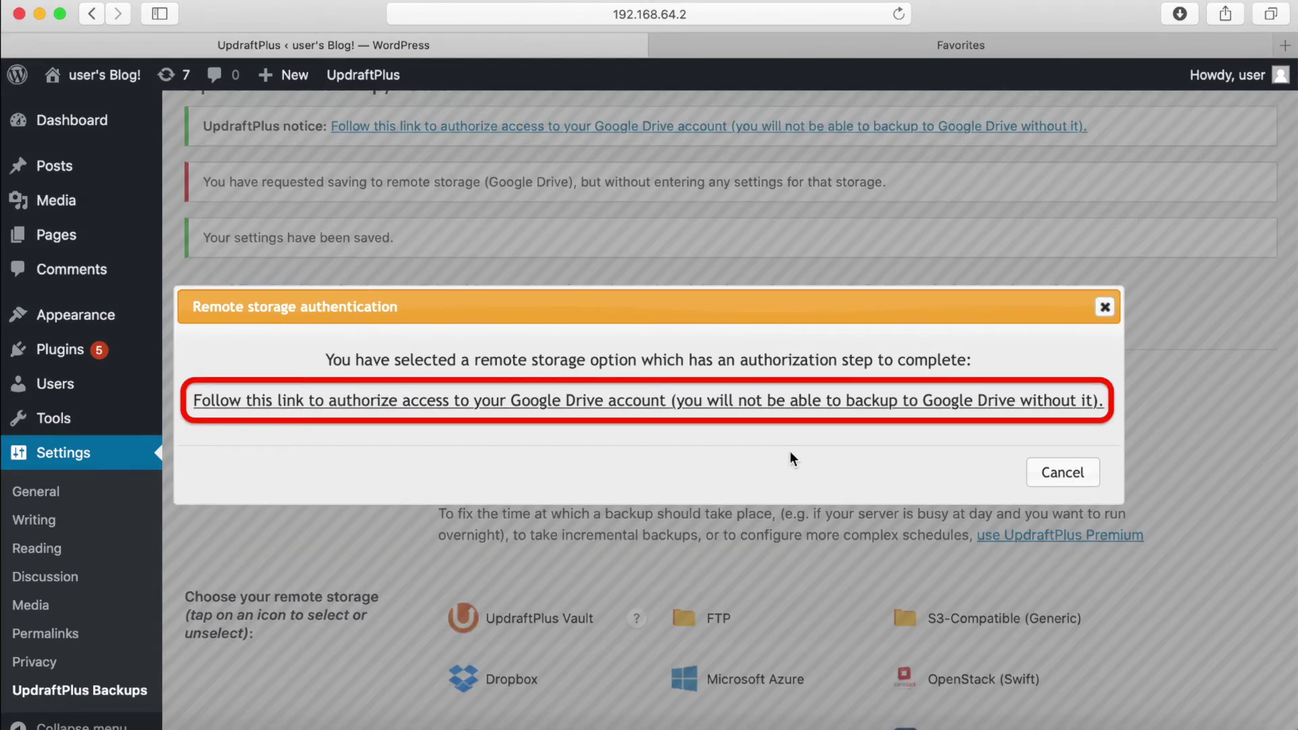
{"action": "left_click", "coordinate": [619, 403]}
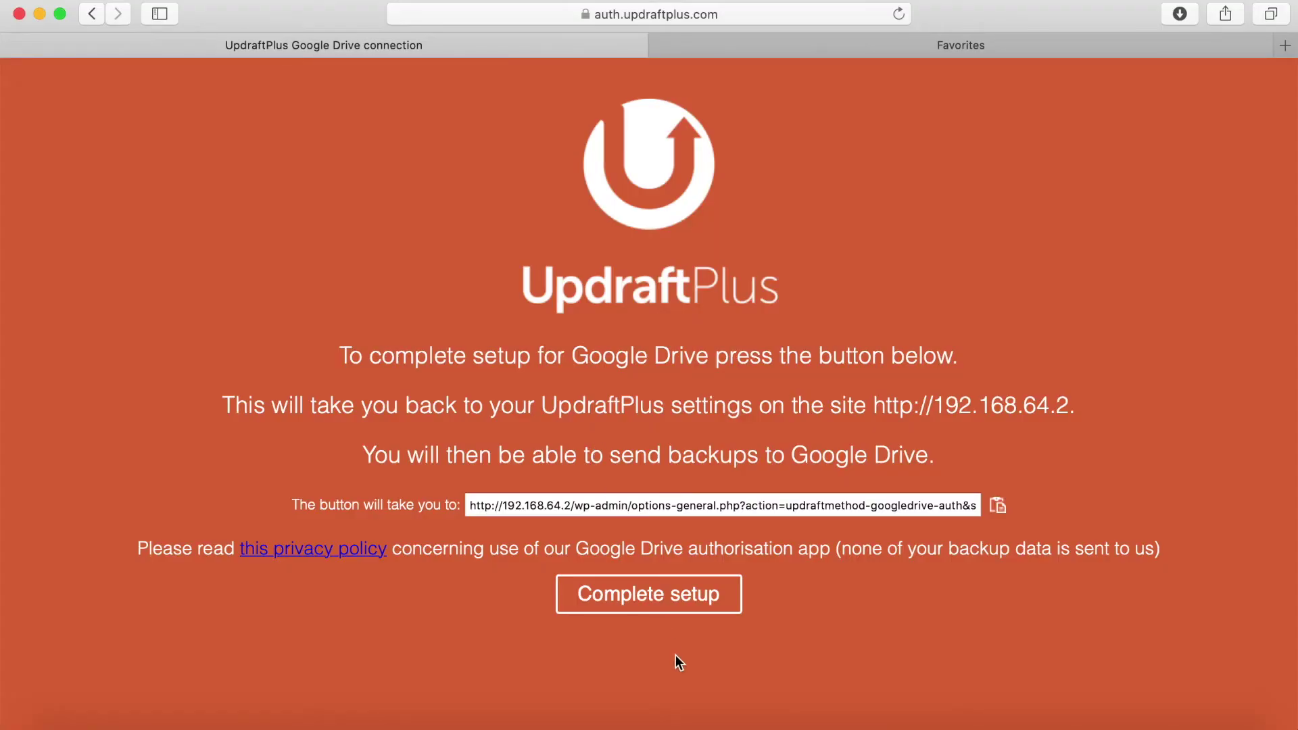
Complete the Google Drive setup and return to the UpdraftPlus backup page.
{"action": "left_click", "coordinate": [639, 603]}
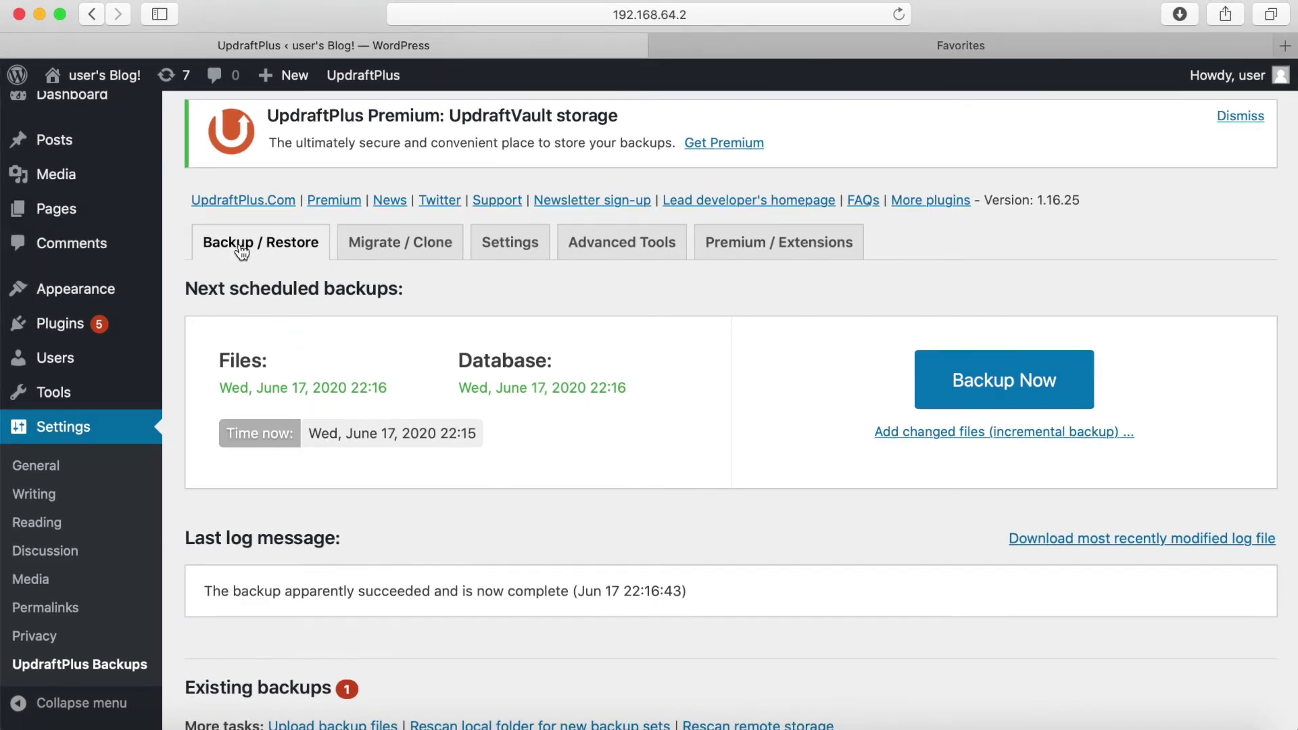
Restore the Jun 17, 2020 22:12 backup with Plugins, Themes, Uploads, Others and Database selected.
{"action": "scroll", "coordinate": [241, 251], "scroll_direction": "down", "scroll_amount": 5}
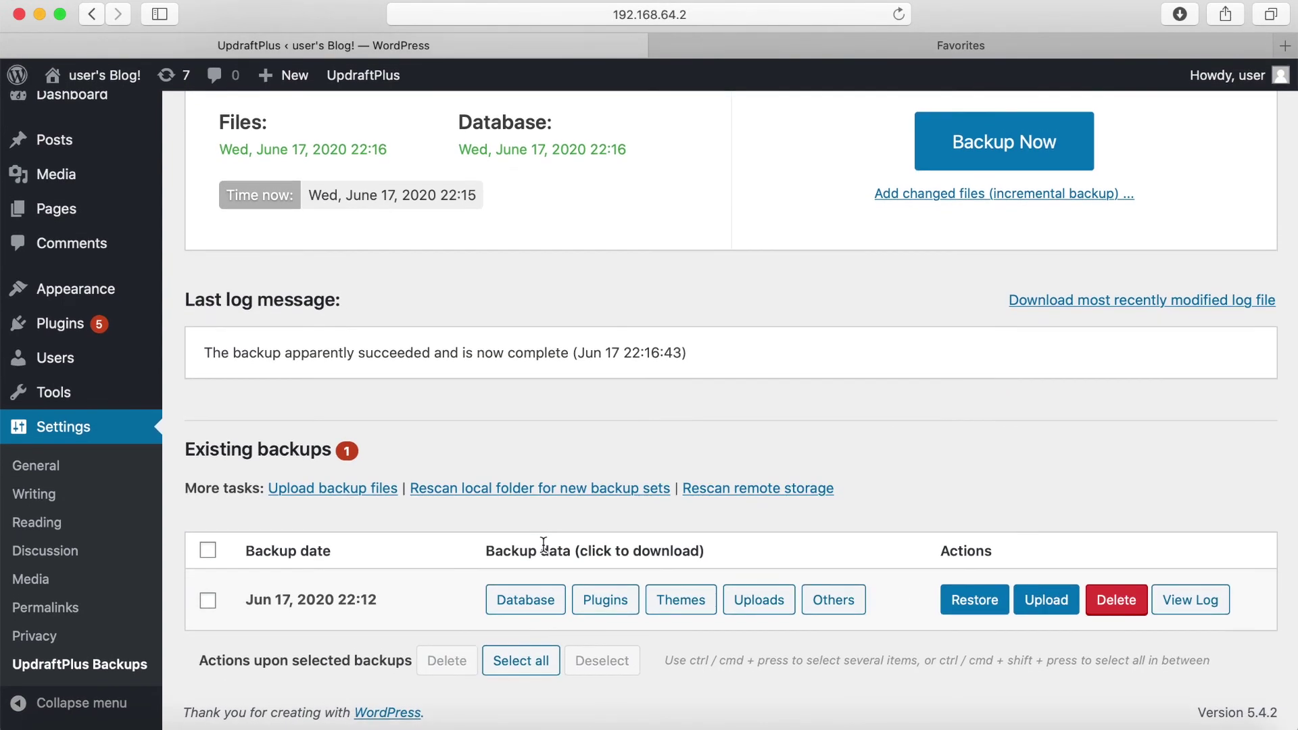
{"action": "left_click", "coordinate": [974, 600]}
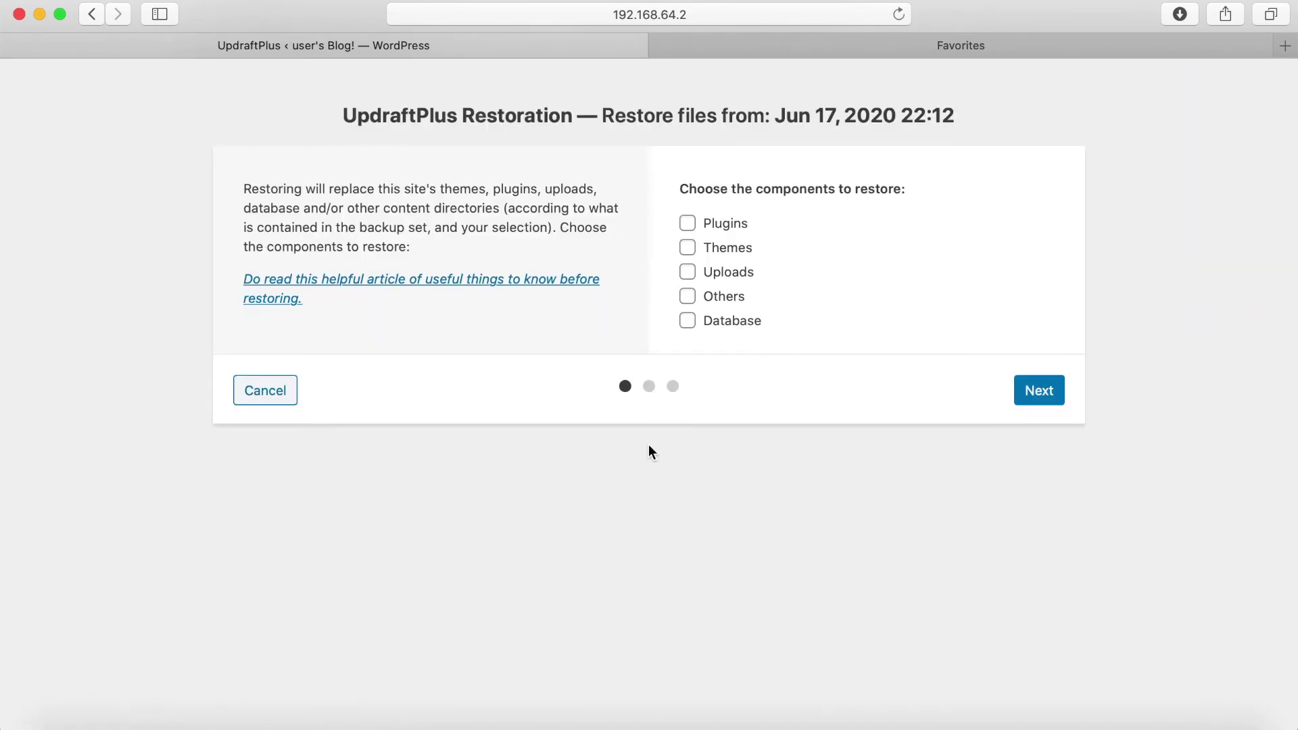
{"action": "left_click", "coordinate": [687, 224]}
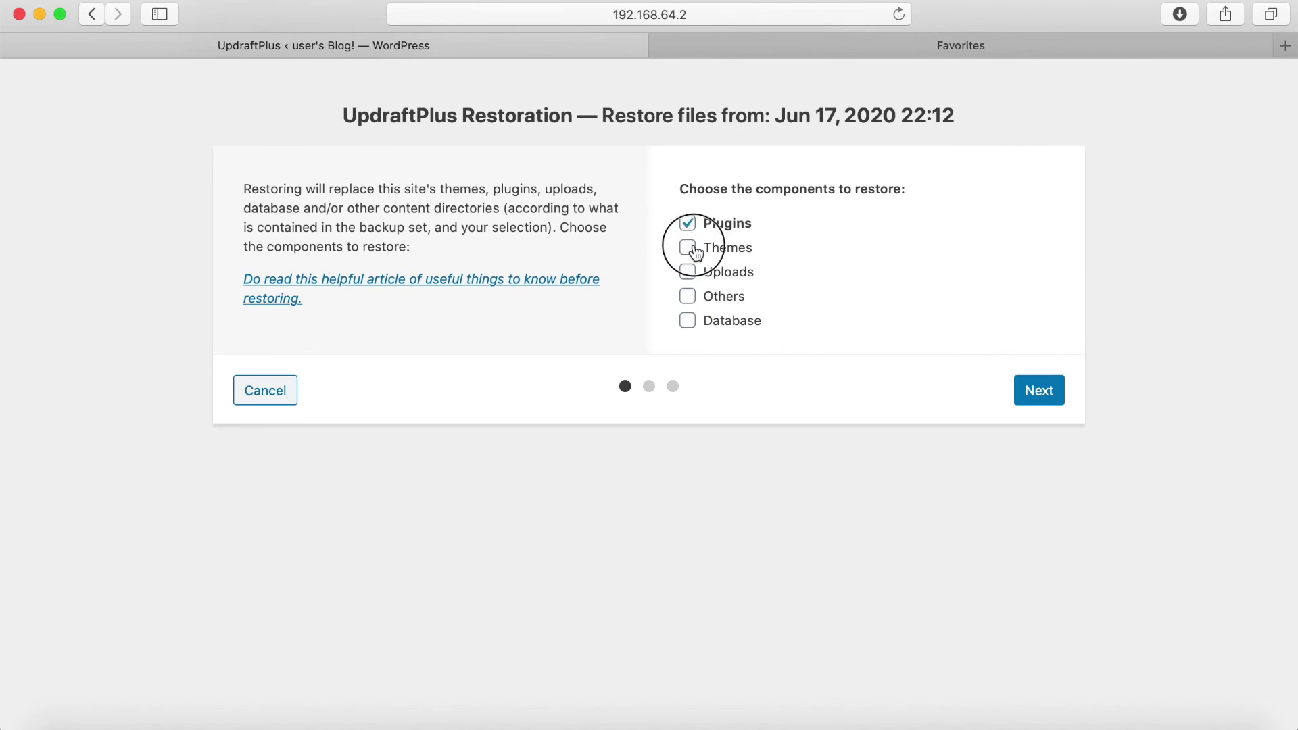
{"action": "left_click", "coordinate": [689, 249]}
{"action": "left_click", "coordinate": [689, 273]}
{"action": "left_click", "coordinate": [689, 297]}
{"action": "left_click", "coordinate": [688, 321]}
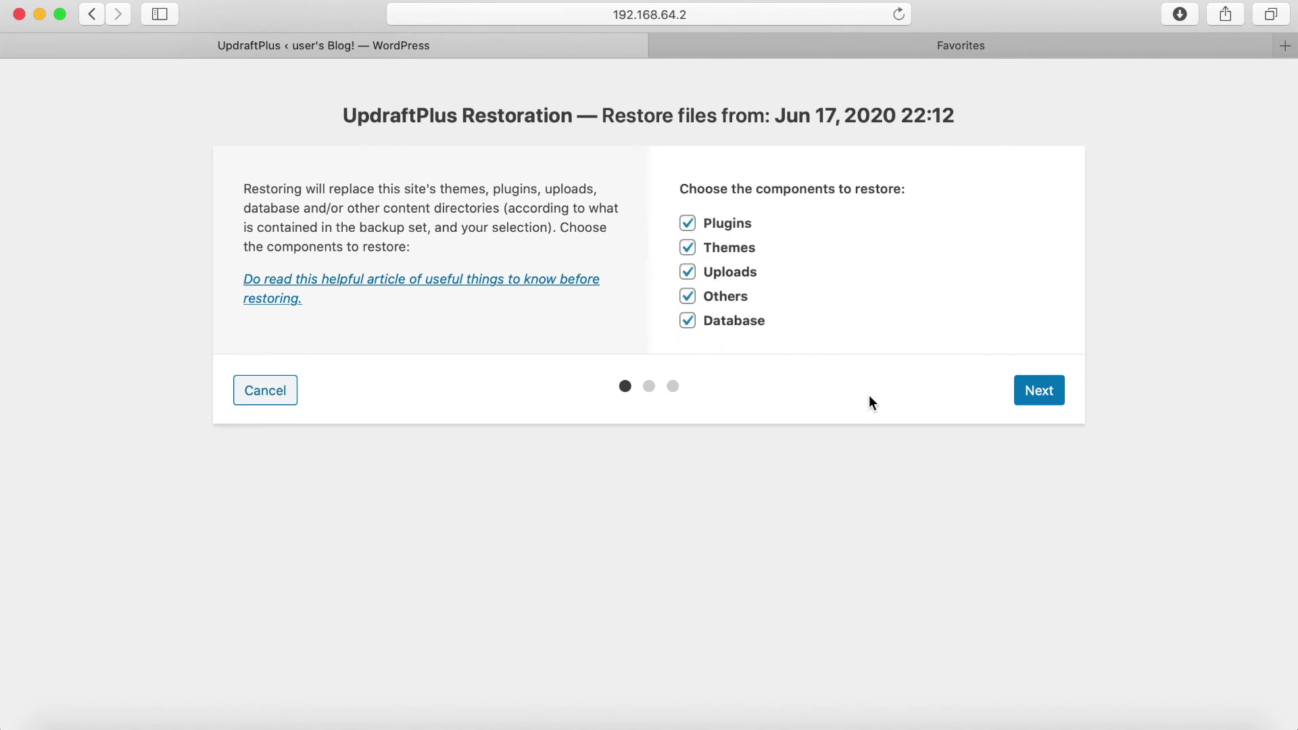
Run the restore of the selected components and return to the UpdraftPlus configuration.
{"action": "left_click", "coordinate": [1022, 400]}
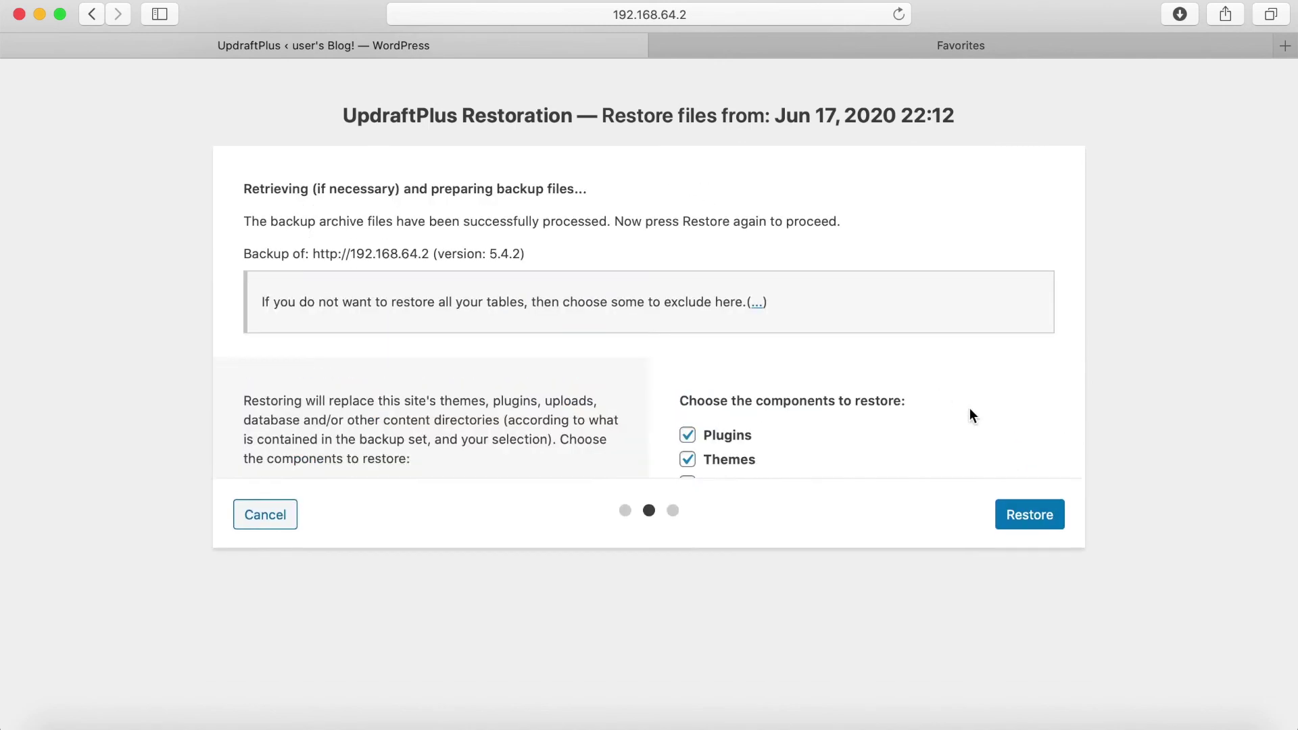
{"action": "left_click", "coordinate": [1022, 412]}
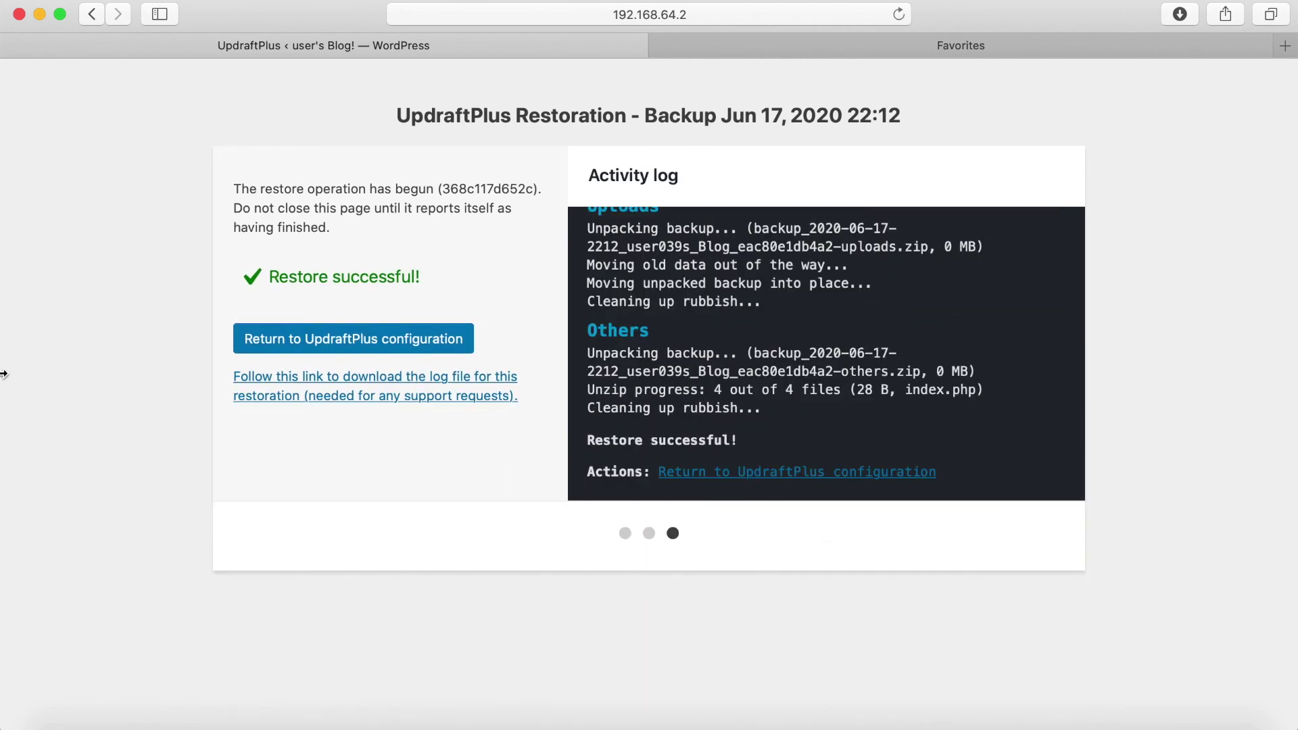
{"action": "left_click", "coordinate": [332, 340]}
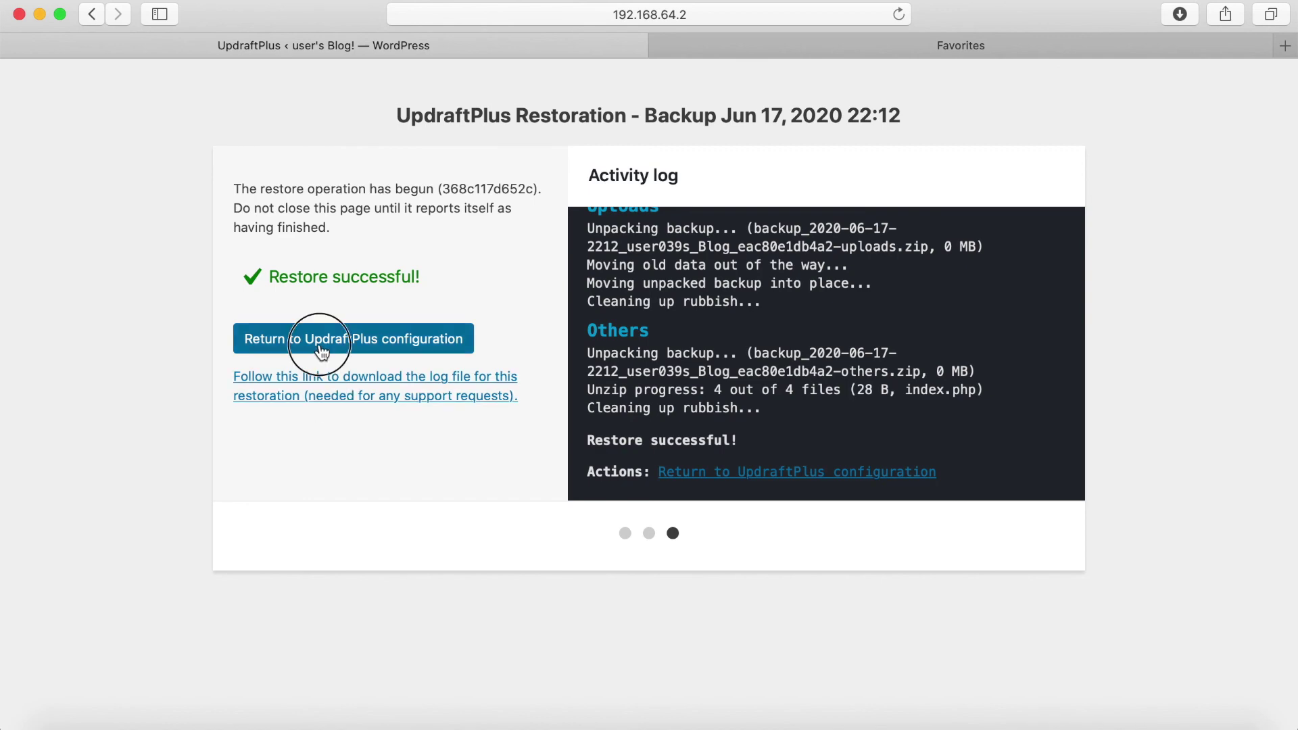